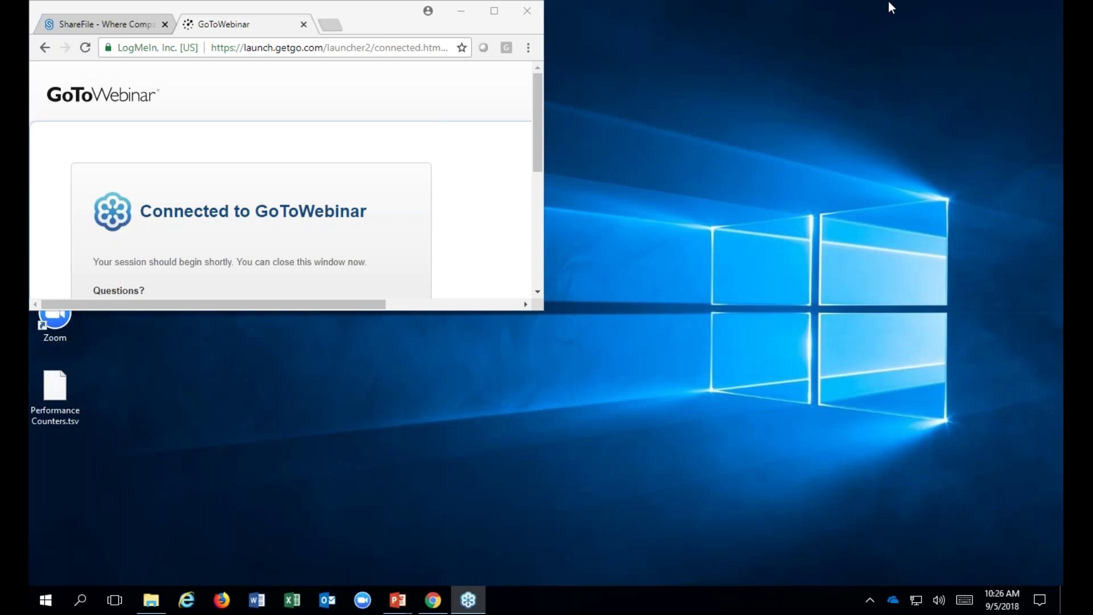
- Minimize the browser window and run App Masking Demo.Bat from the desktop
click(461, 11)
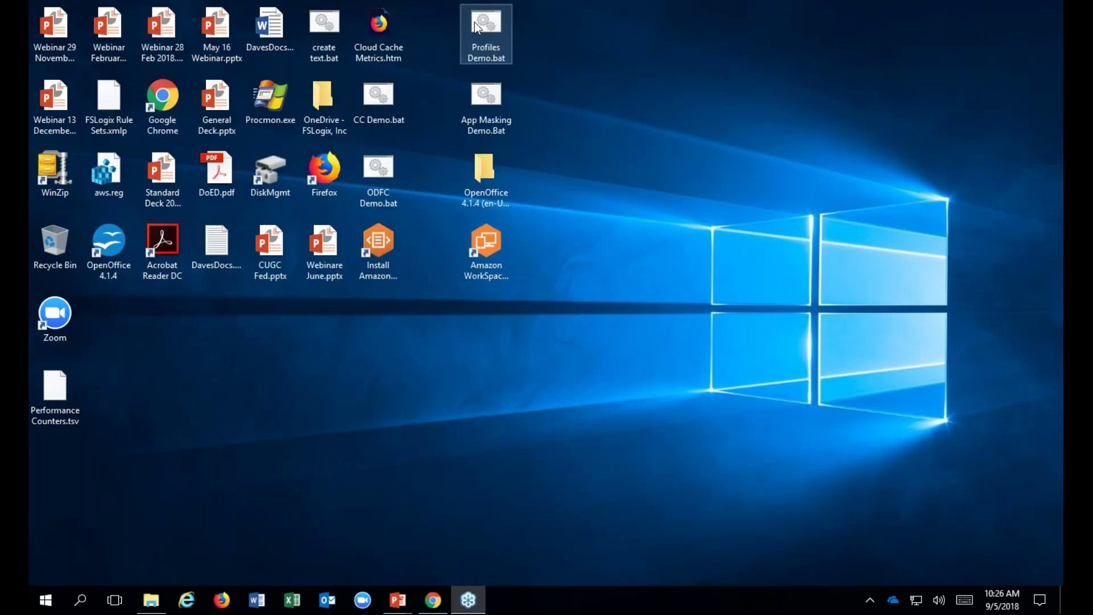
double_click(487, 99)
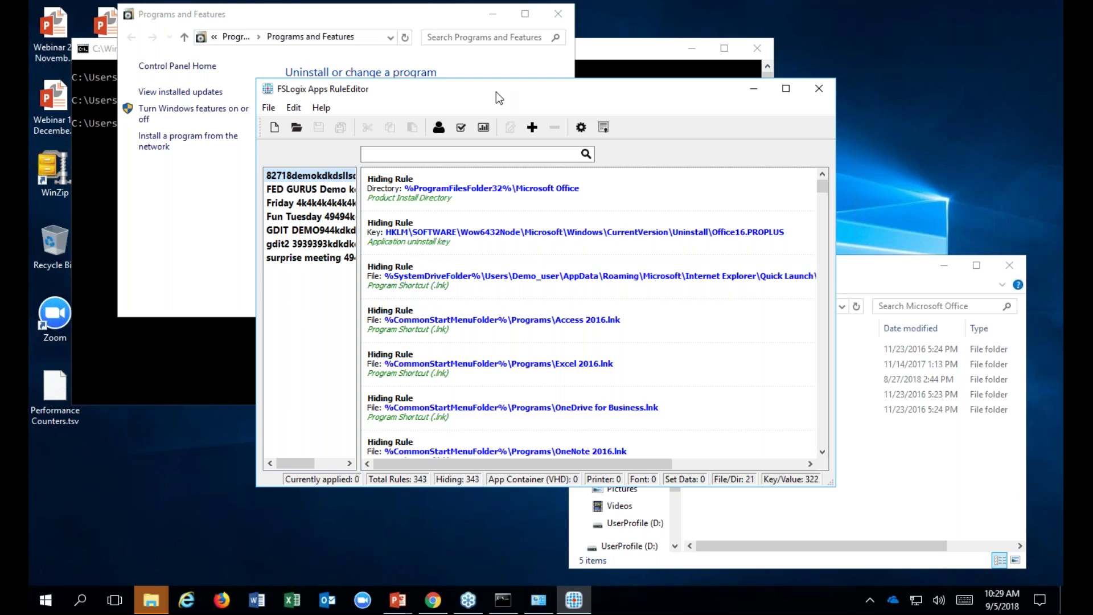
- Create a new rule set file named Petedavegabe4949kdkdkkdkd in the FSLogix Rule Sets folder
click(278, 127)
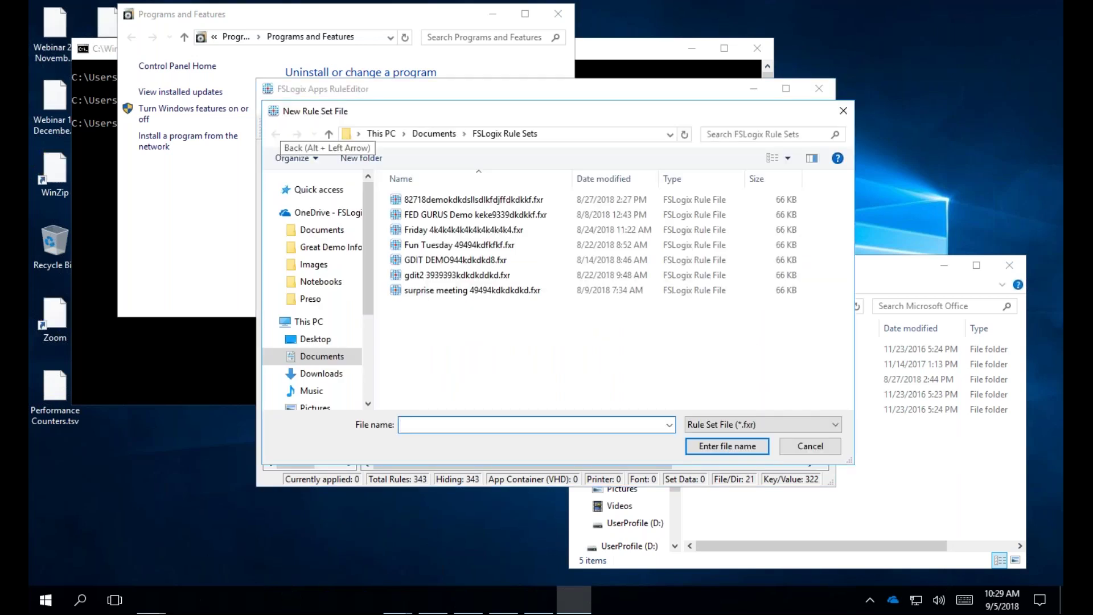
text(Pete)
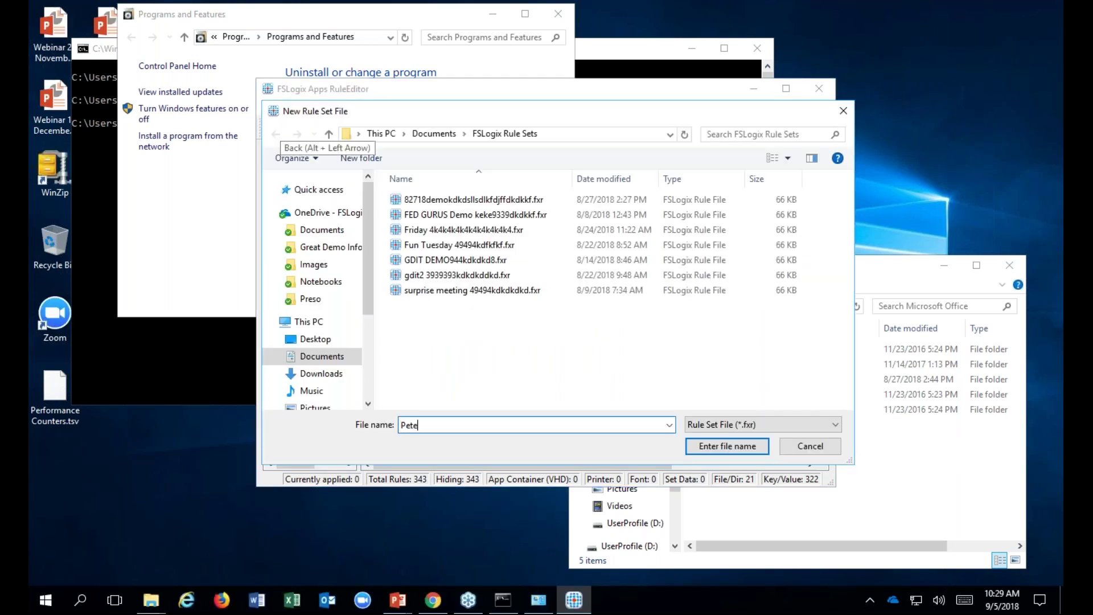
text(daveag)
text(be)
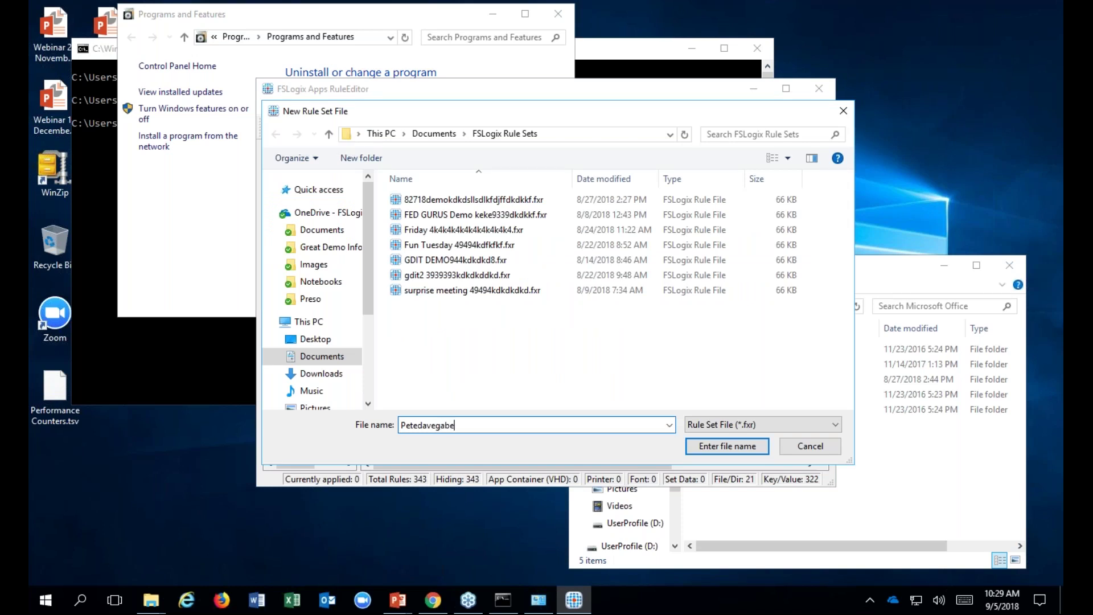
text(4949kdkdkkdkd)
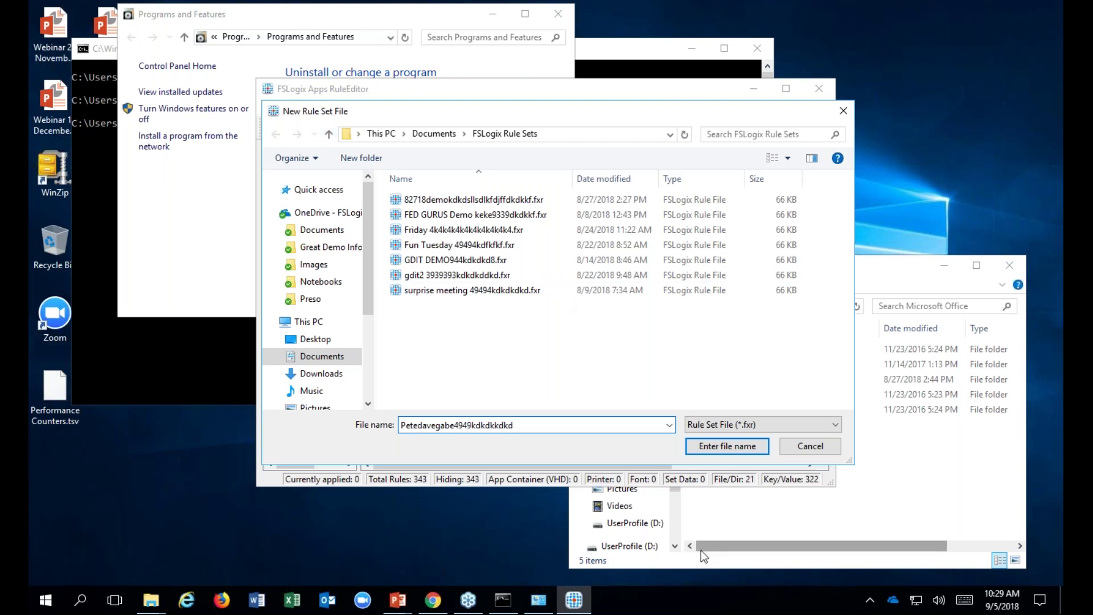
click(721, 446)
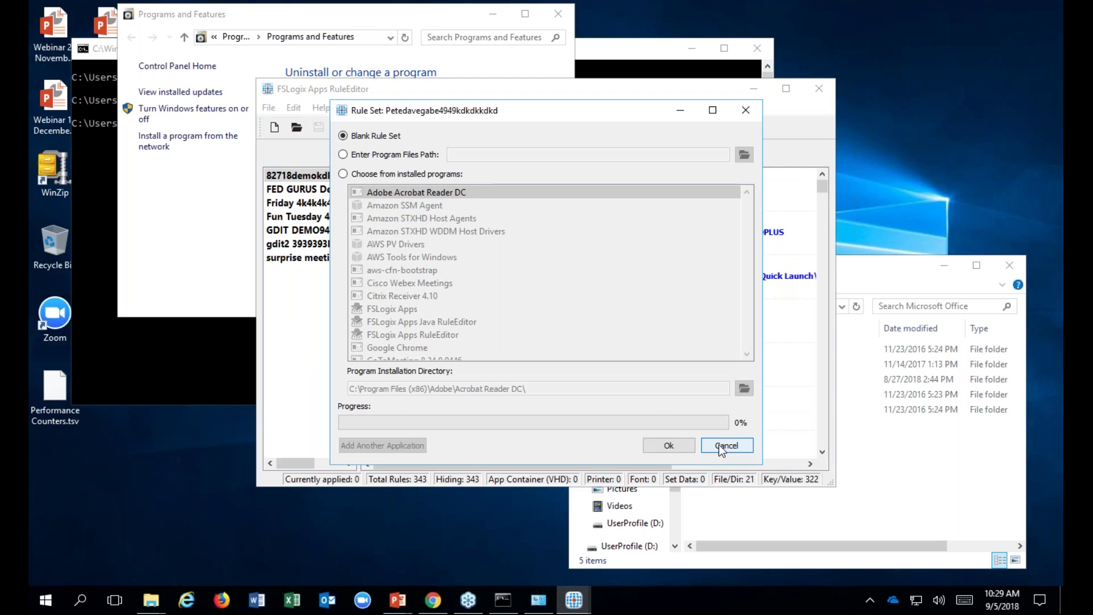
- Generate the rule set's hiding rules by scanning the installed program Microsoft Office Professional Plus 2016
click(419, 175)
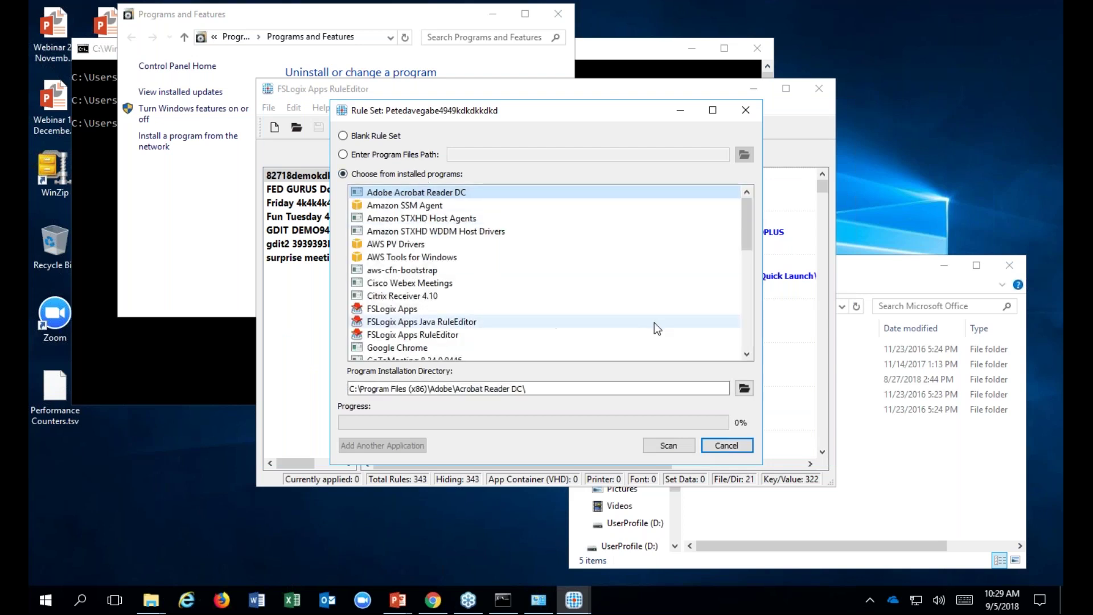
click(748, 339)
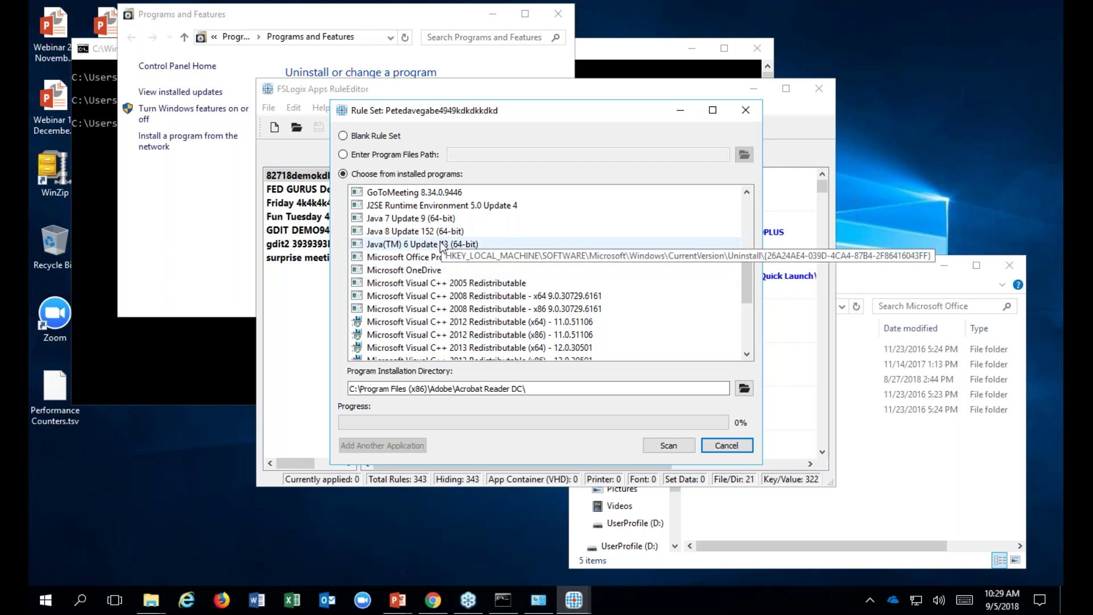
click(424, 258)
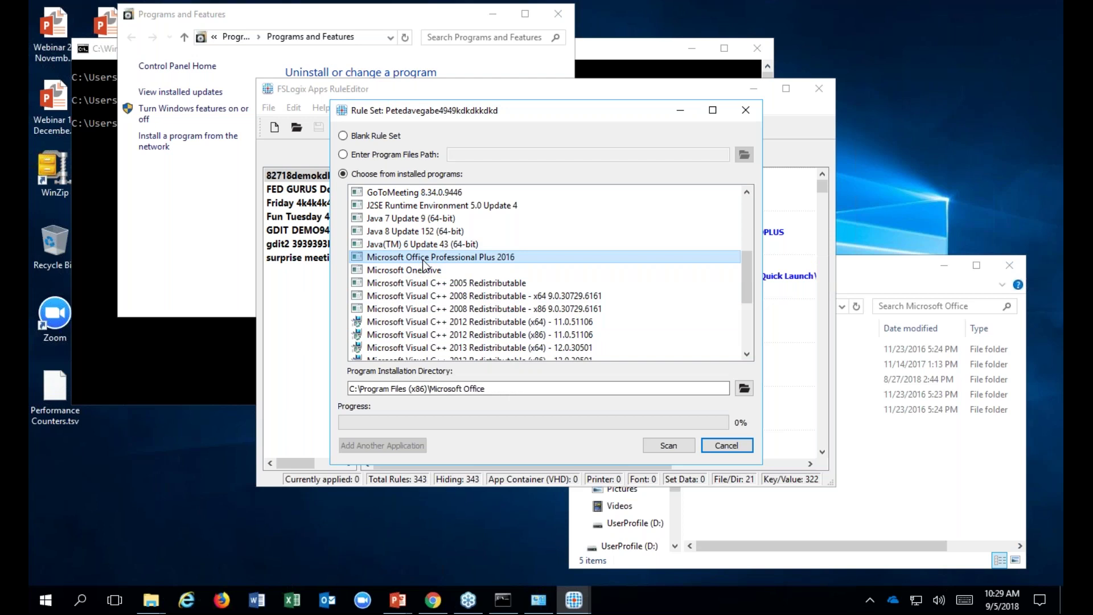
click(668, 446)
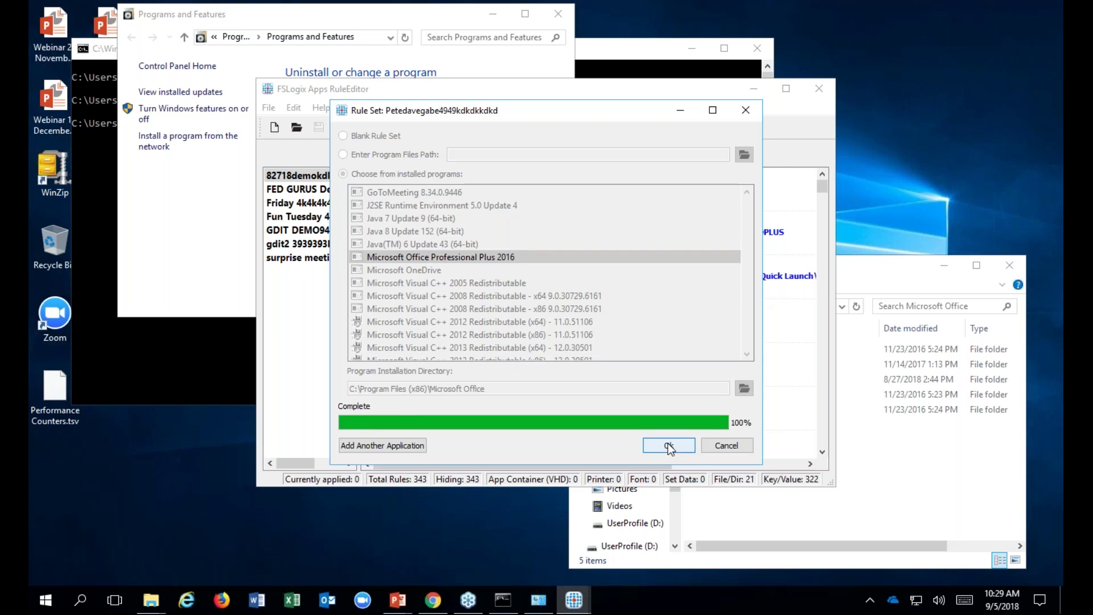
click(669, 446)
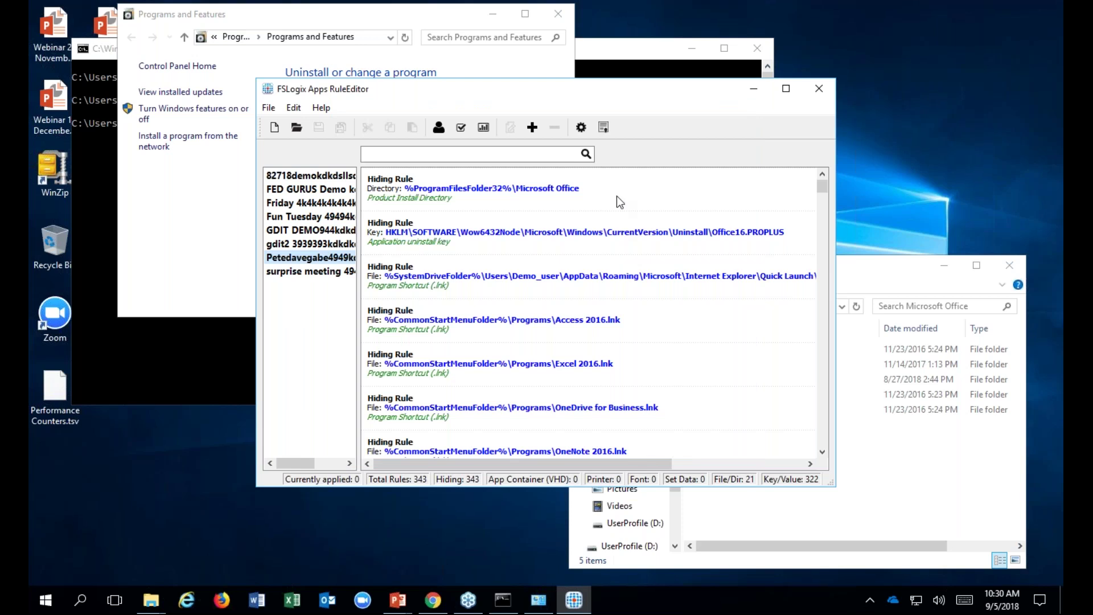
- Arrange the RuleEditor, Microsoft Office folder and Programs and Features windows so that their contents can be seen together
drag(535, 100, 432, 182)
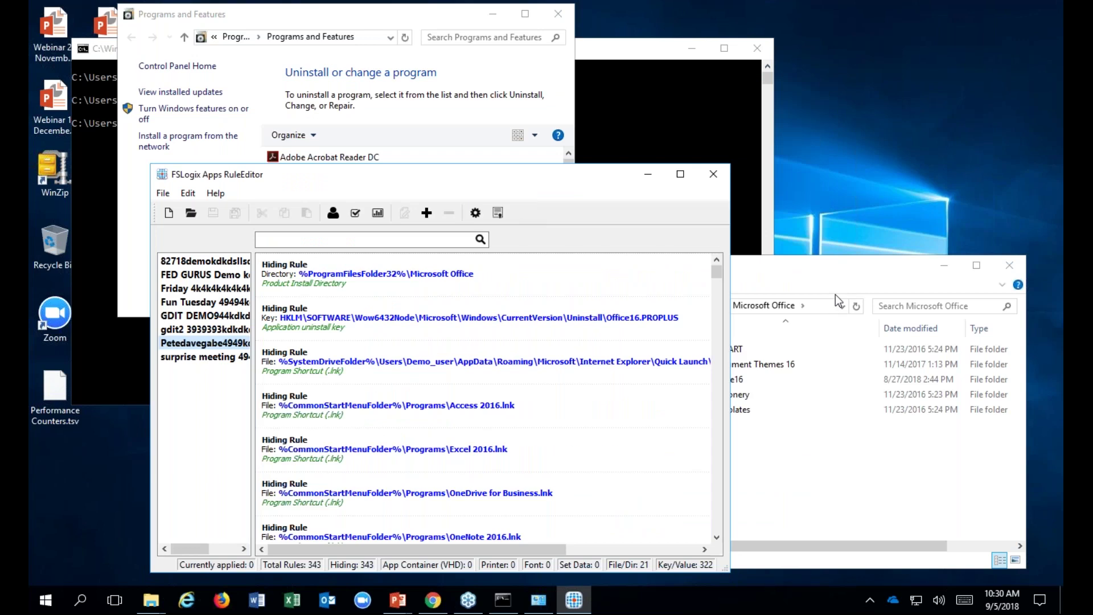
click(839, 278)
drag(840, 273, 892, 263)
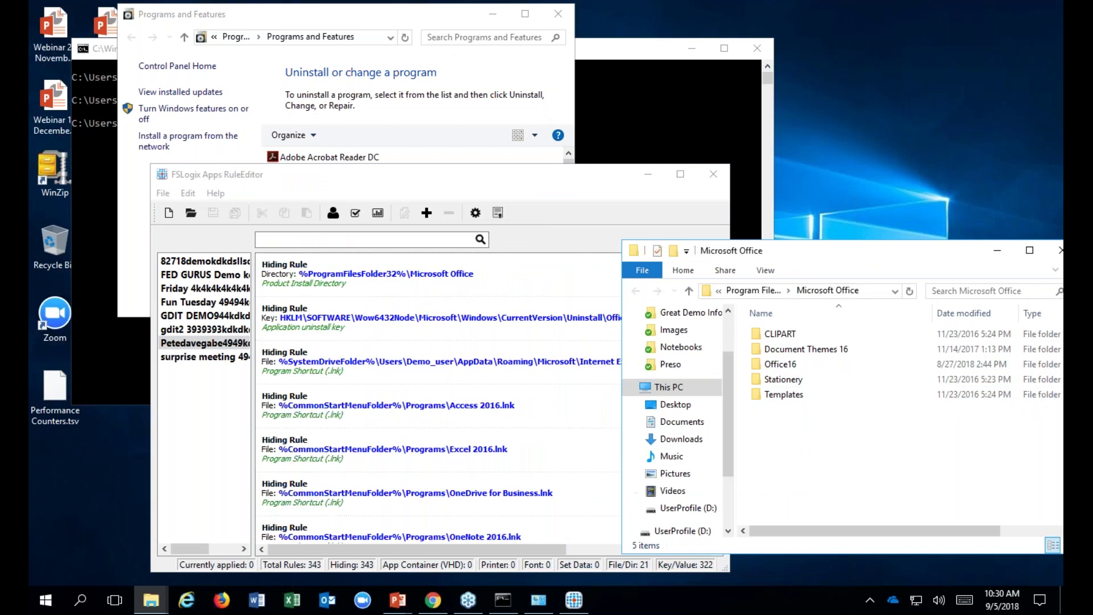
click(422, 17)
drag(422, 18, 345, 18)
- Find and select Microsoft Office Professional Plus 2016 in the list of installed programs
click(489, 215)
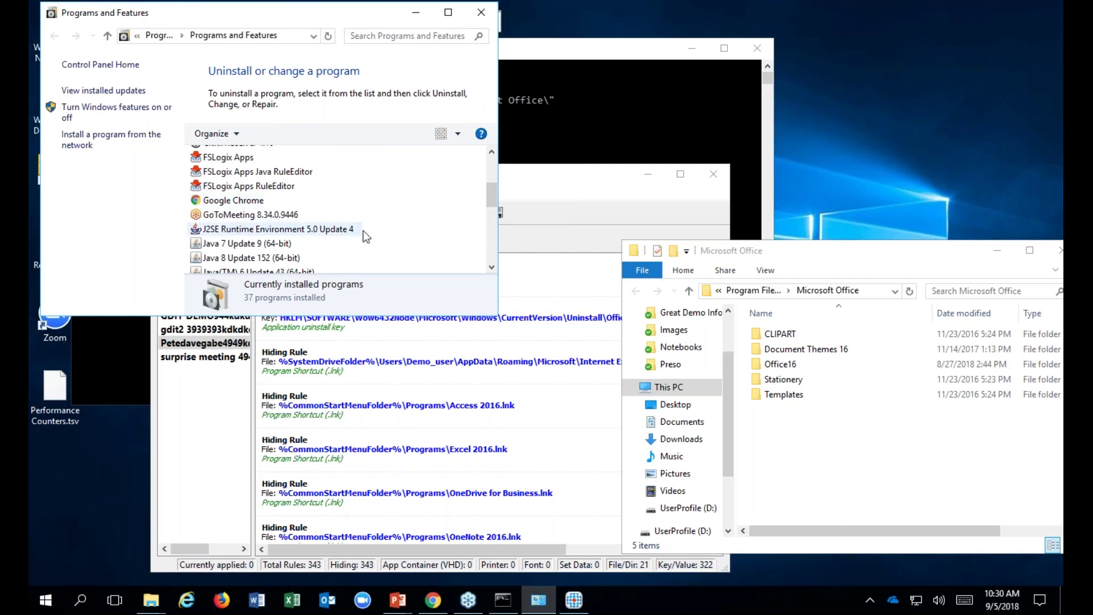
click(487, 245)
click(304, 159)
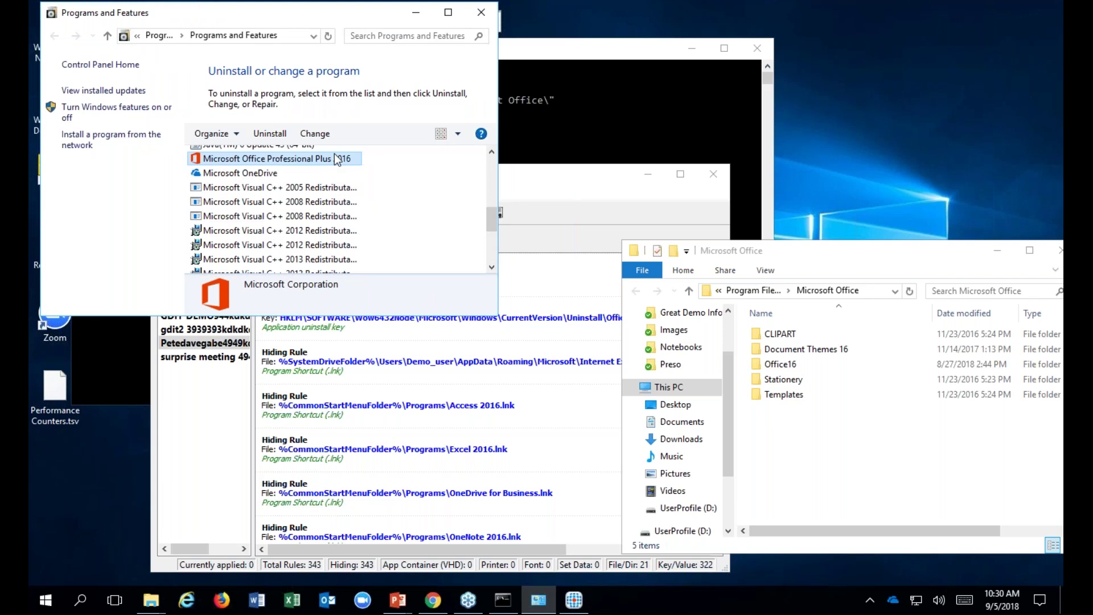
- Bring the RuleEditor forward and apply the new Microsoft Office rule set to the system
click(534, 178)
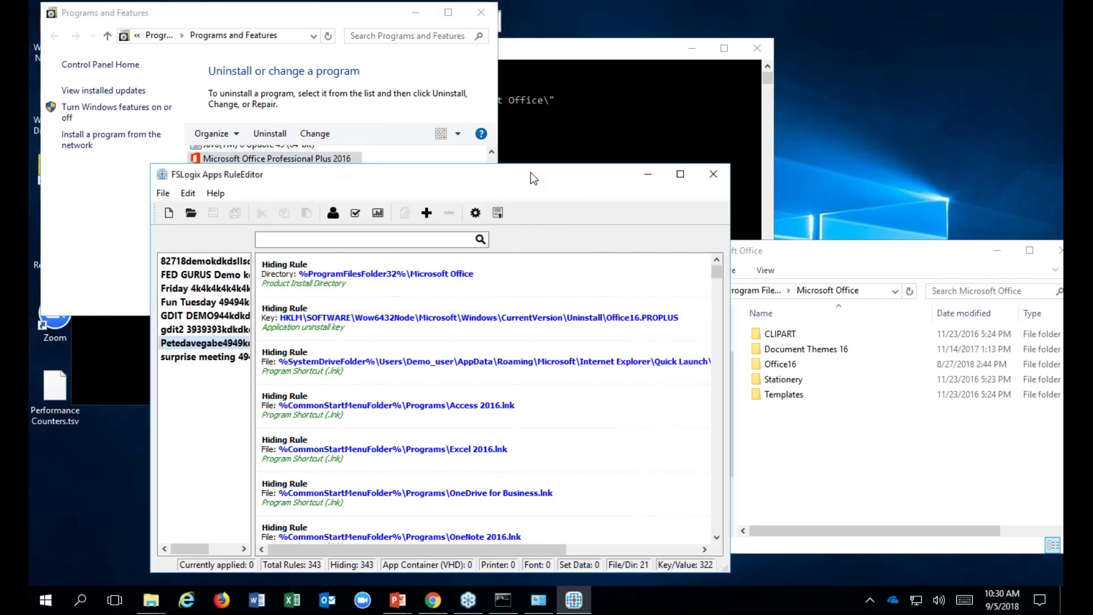
drag(531, 174, 500, 177)
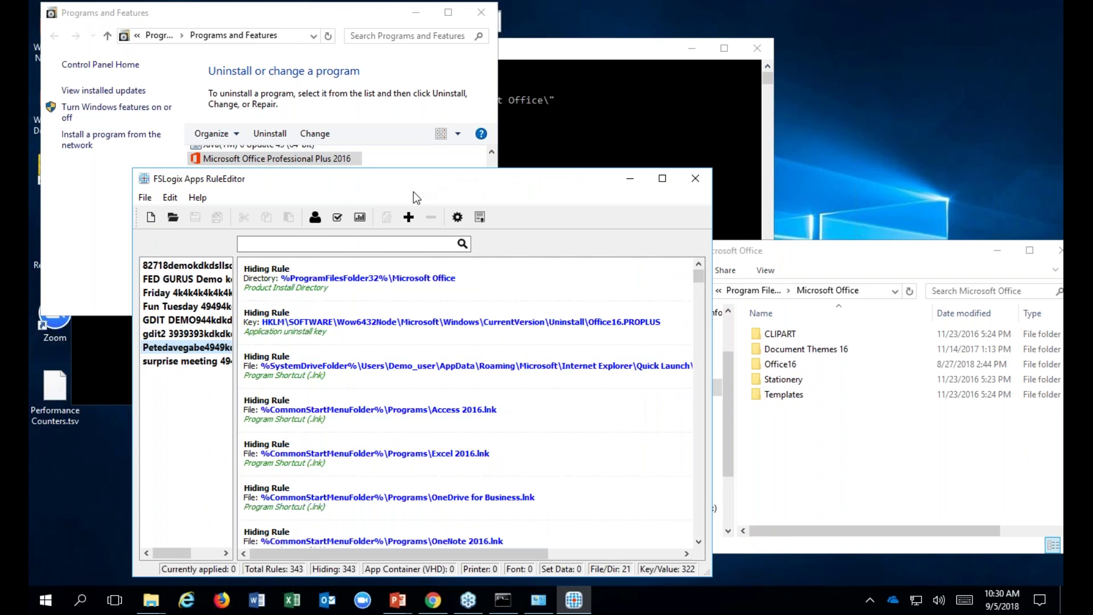
click(338, 216)
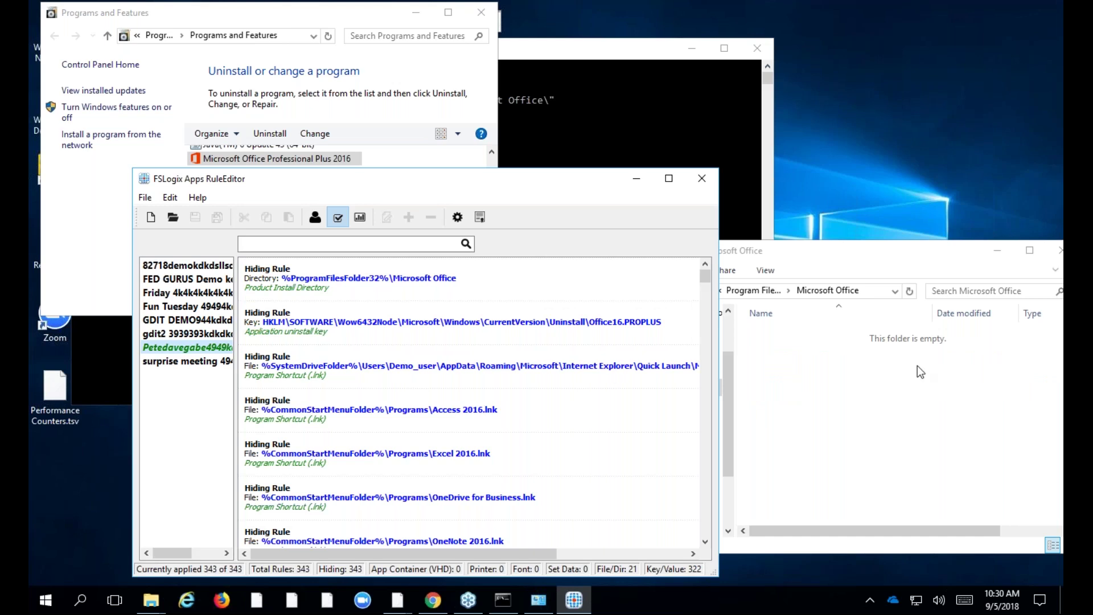
- Check the Microsoft Office folder, then refresh the installed programs list and look for the Office entry
click(909, 383)
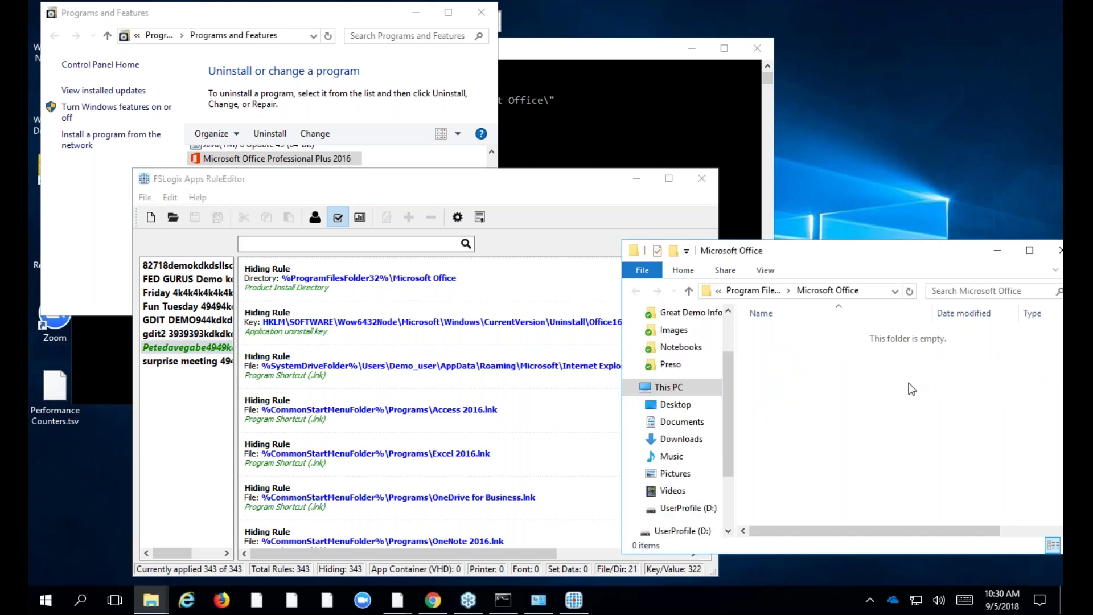
click(381, 18)
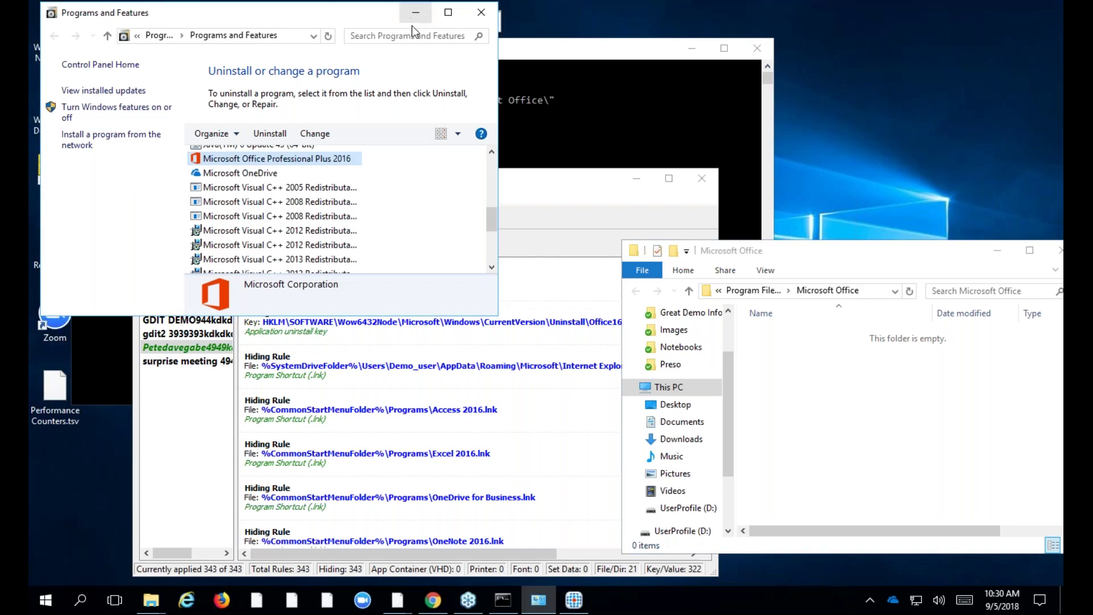
click(329, 36)
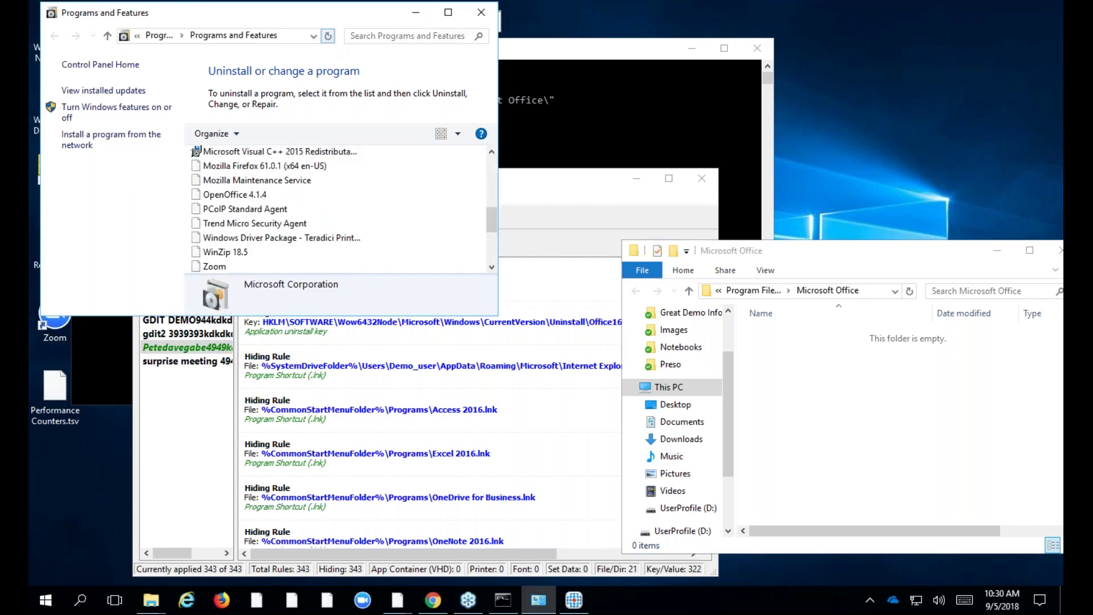
click(491, 152)
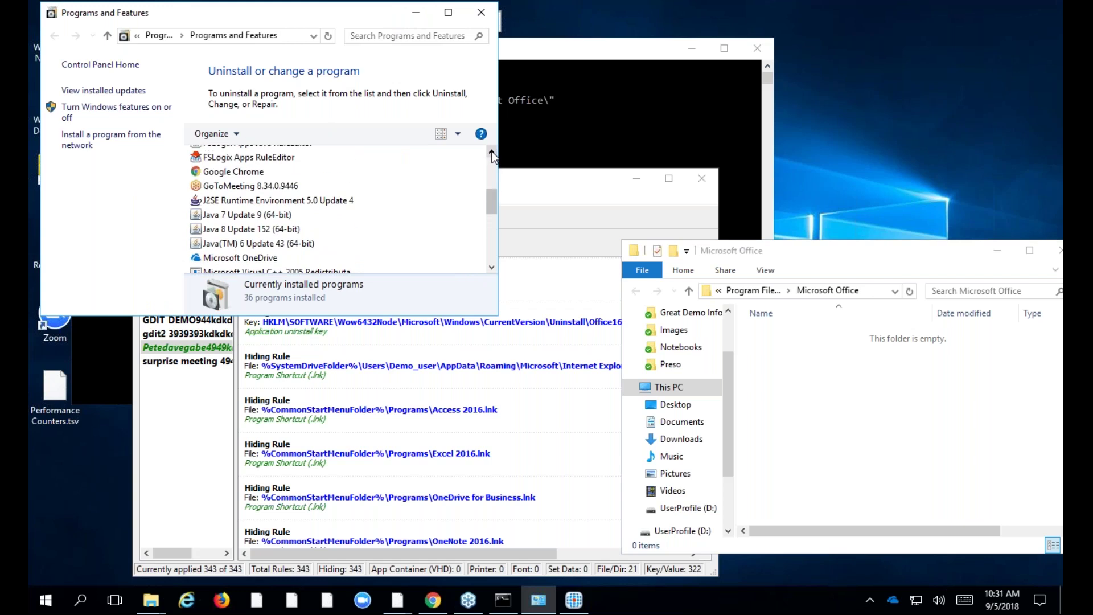
click(491, 266)
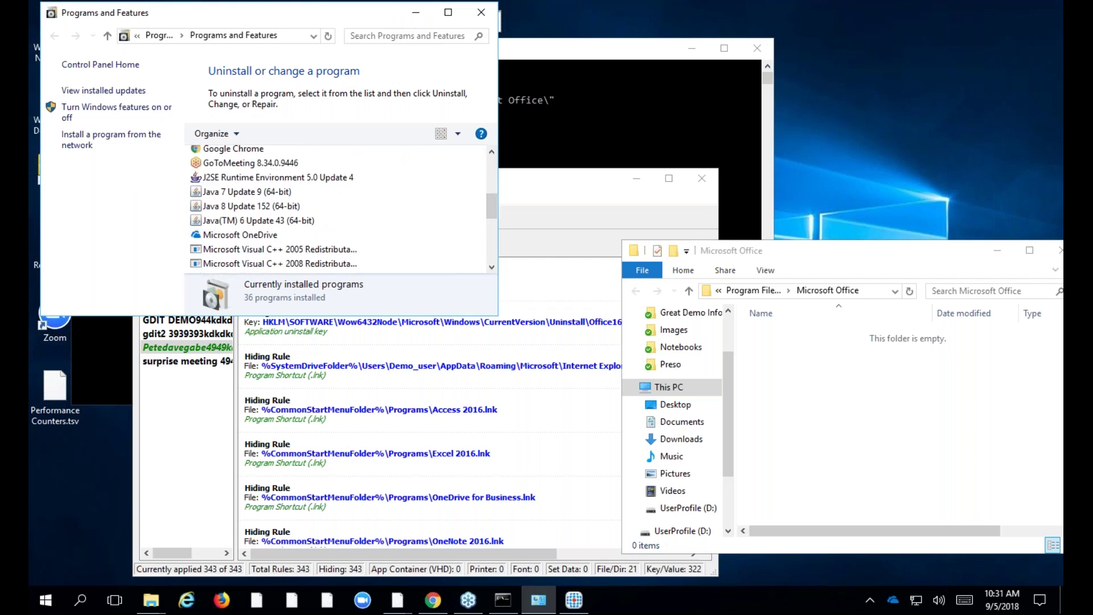
- Stop applying the Microsoft Office rule set to the system and refresh the installed programs list
click(566, 190)
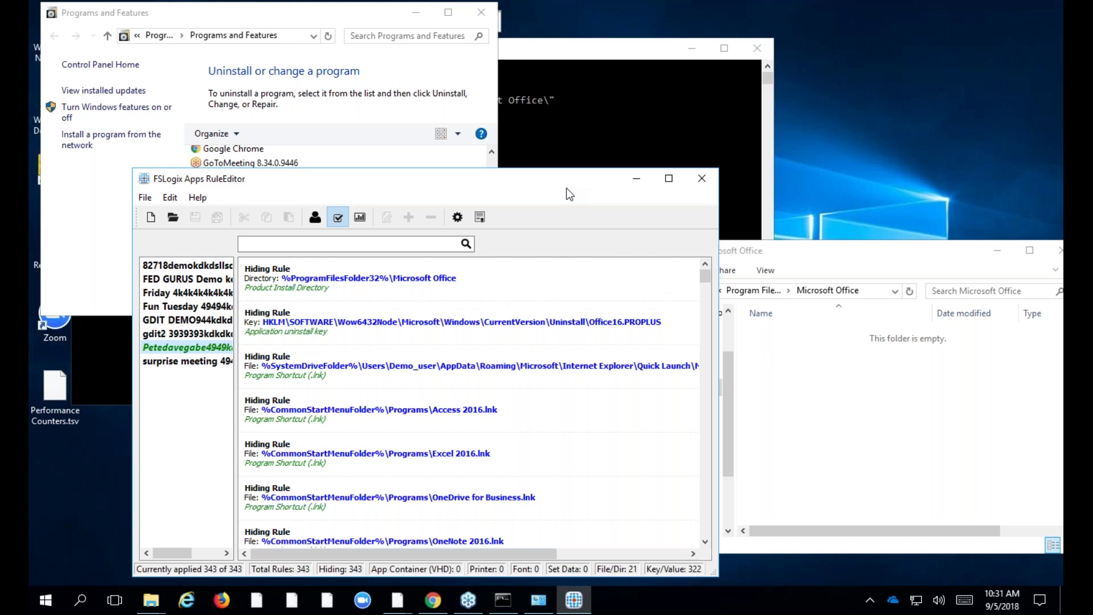
click(338, 218)
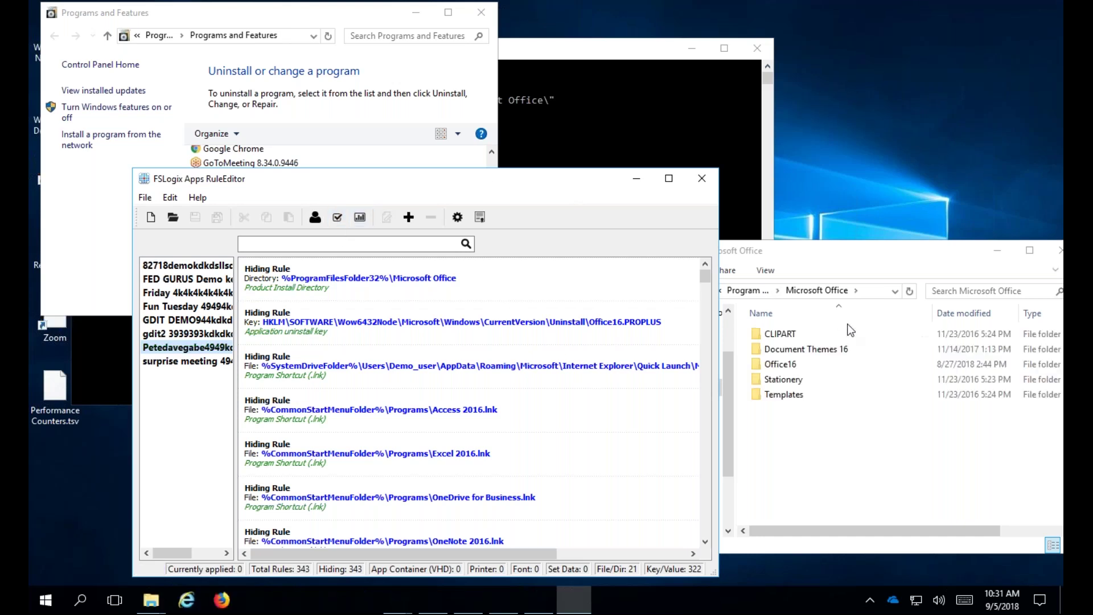
click(278, 12)
click(327, 36)
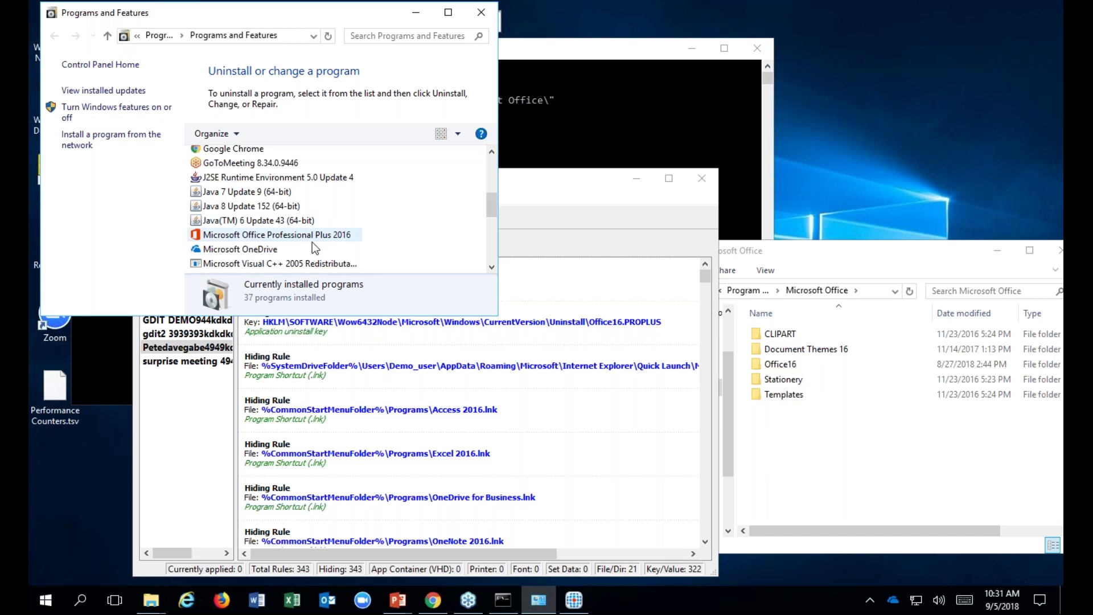
mouse_move(396, 604)
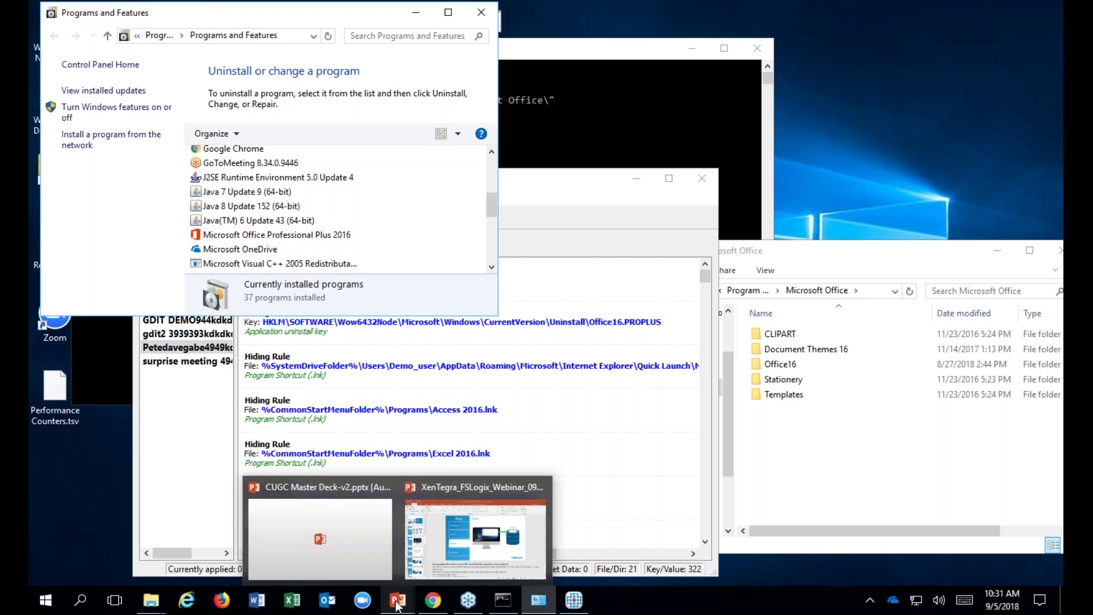
- Open the rule set's assignments and make the rule set apply to Everyone
click(571, 194)
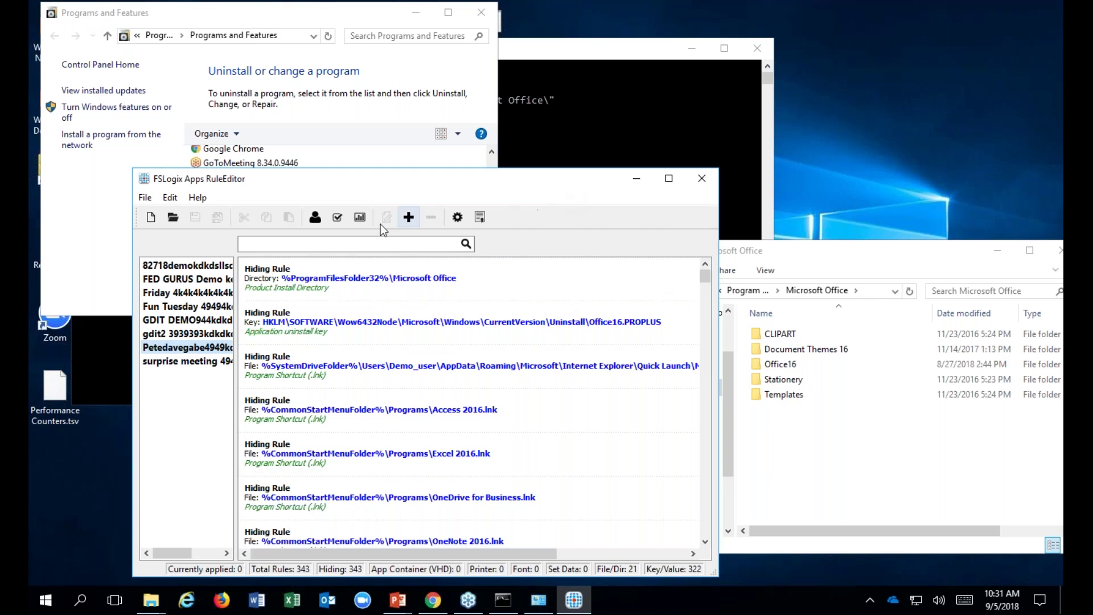
click(315, 218)
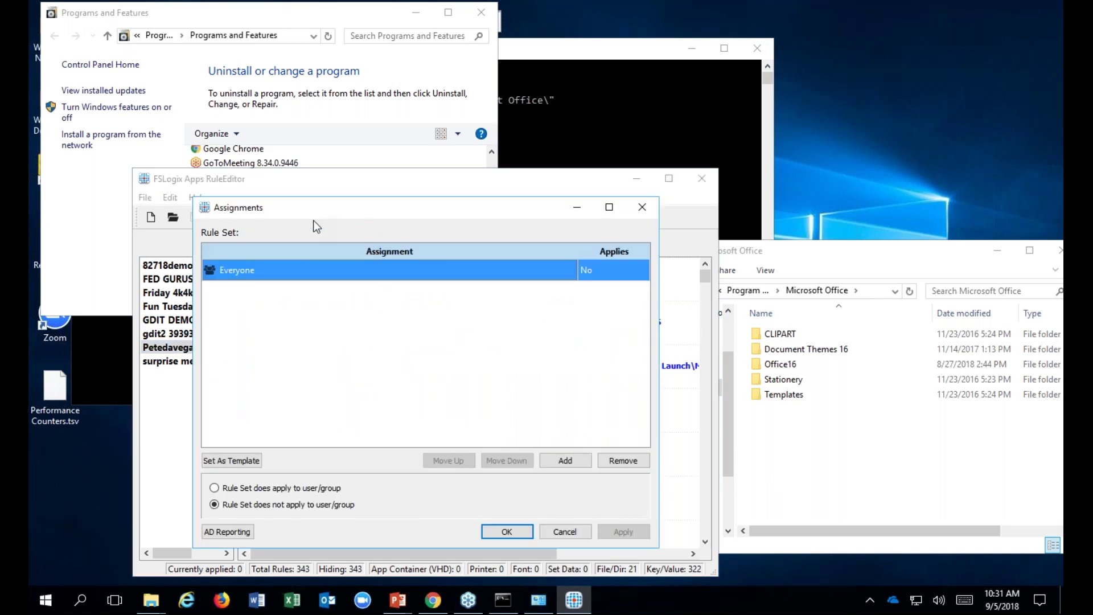
click(260, 489)
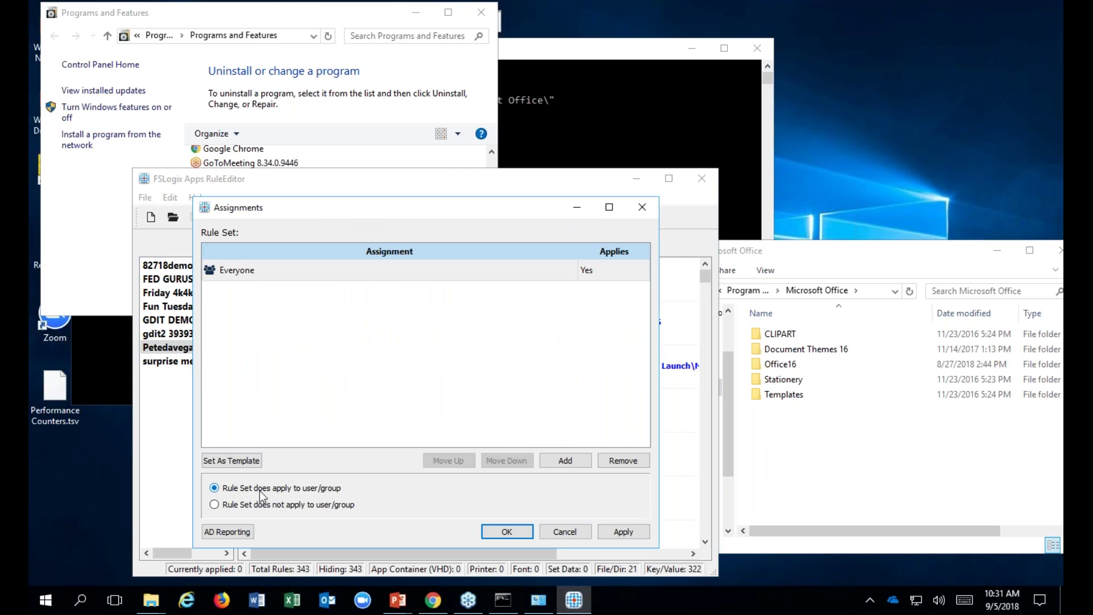
- Add the group Office2016 in the corp.amazonworkspaces.com domain to the assignments and set the rule set not to apply to it
click(576, 464)
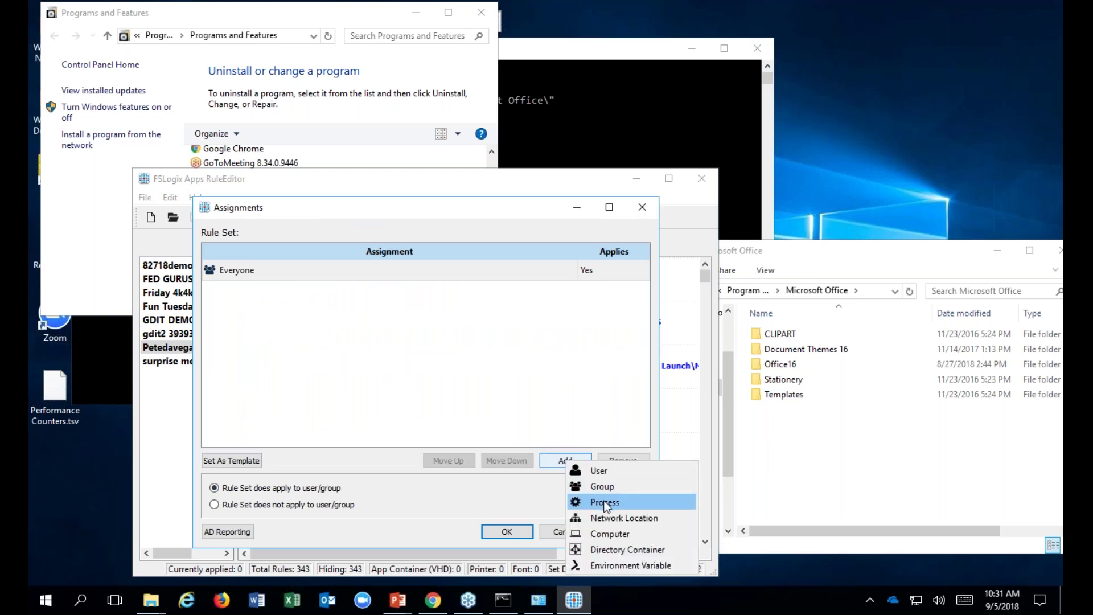
click(597, 488)
text(Office2016)
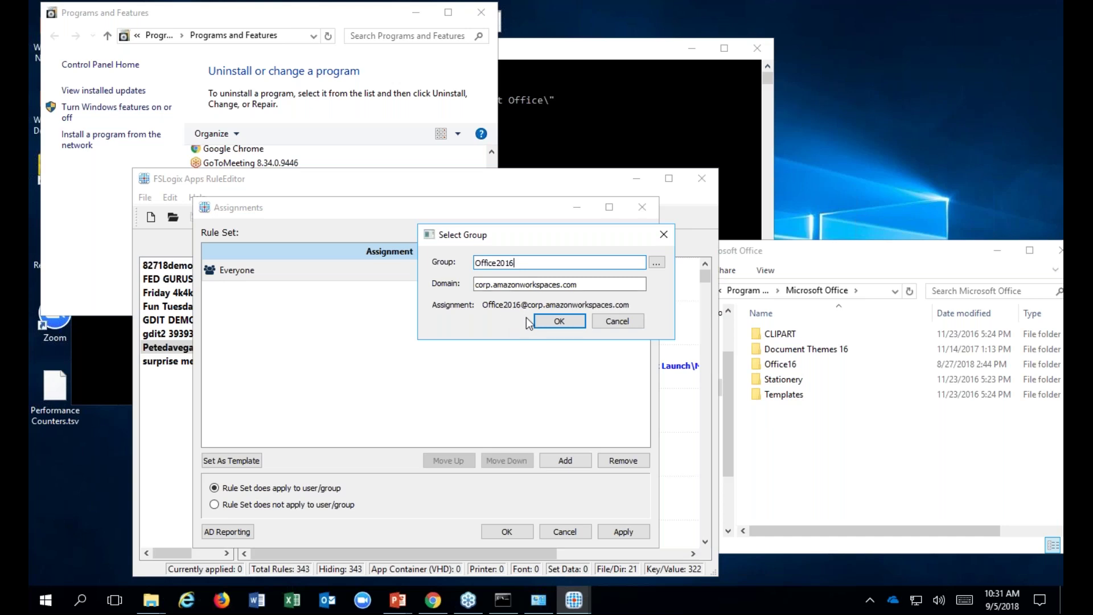
click(558, 322)
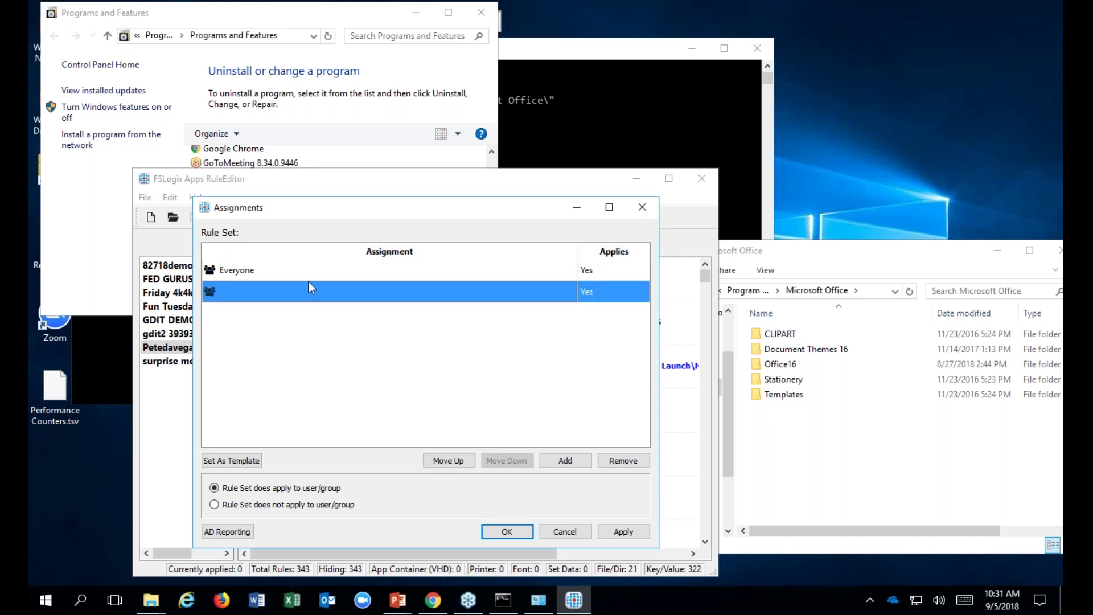
click(227, 505)
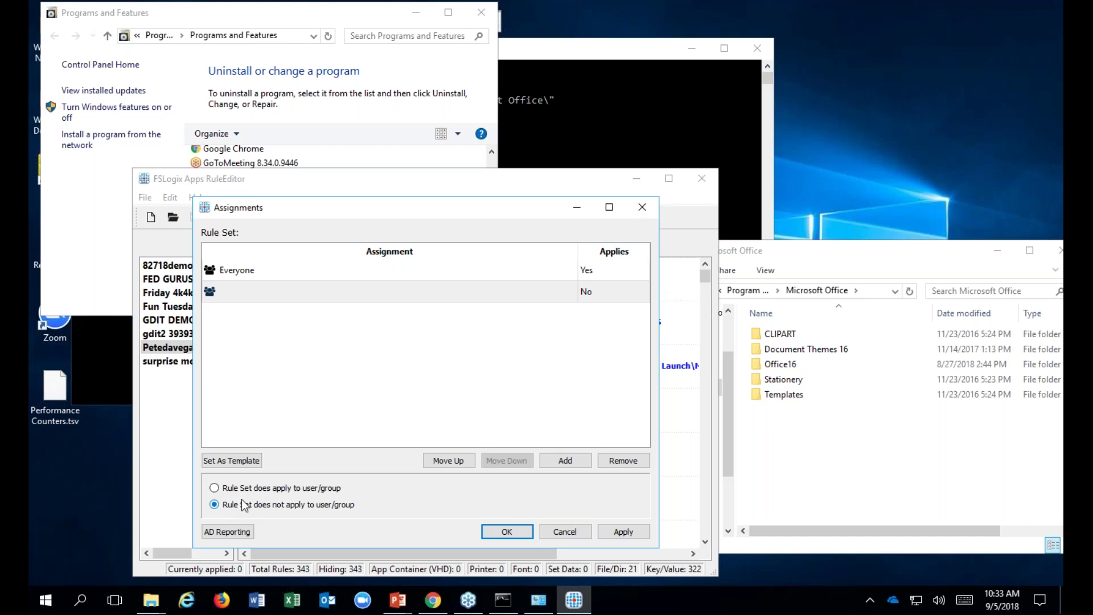
- Add an environment variable assignment %viseo% with the value YES and set the rule set not to apply to it
click(572, 464)
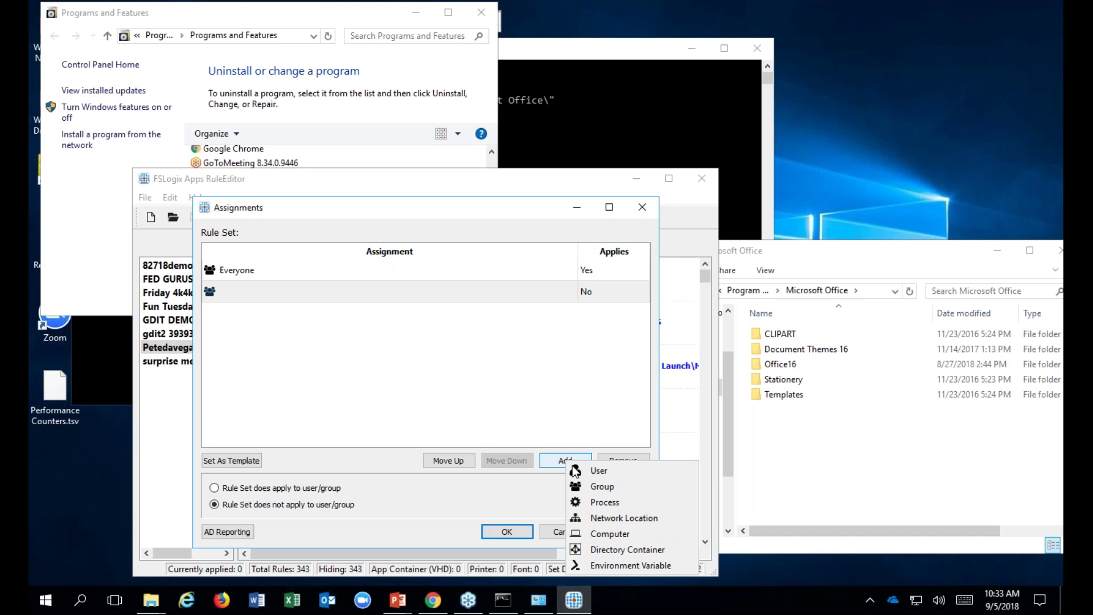
click(622, 565)
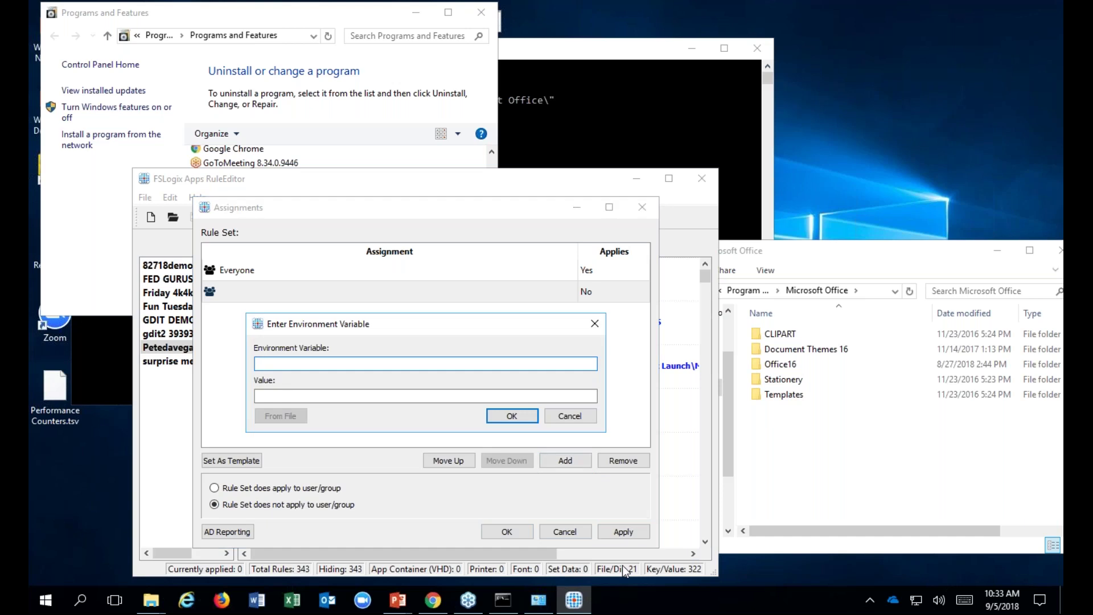
text(%viseo%)
key(Tab)
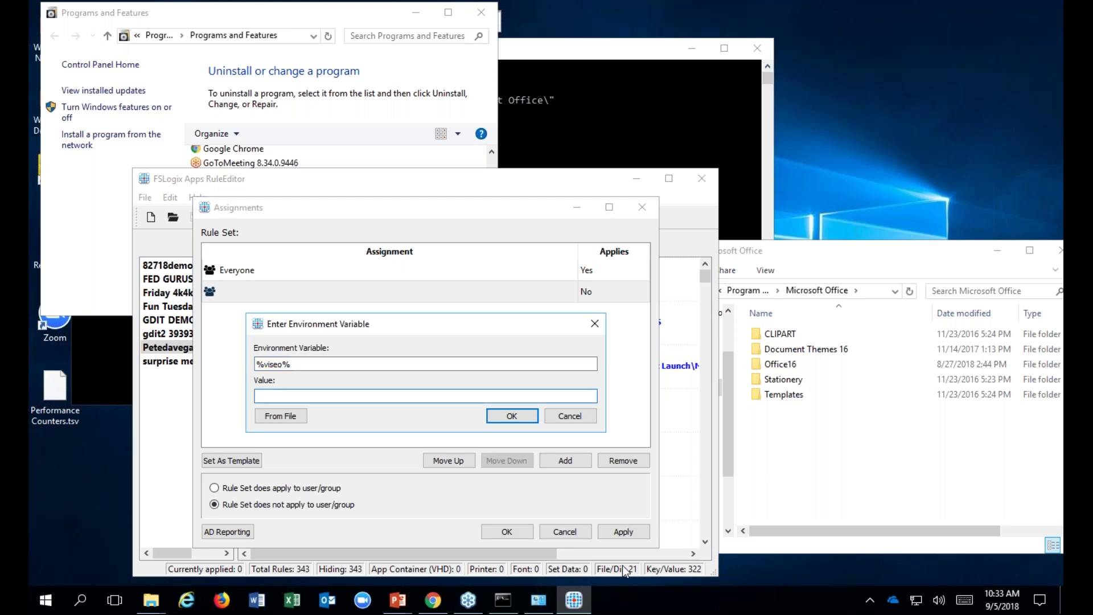
text(YES)
click(511, 416)
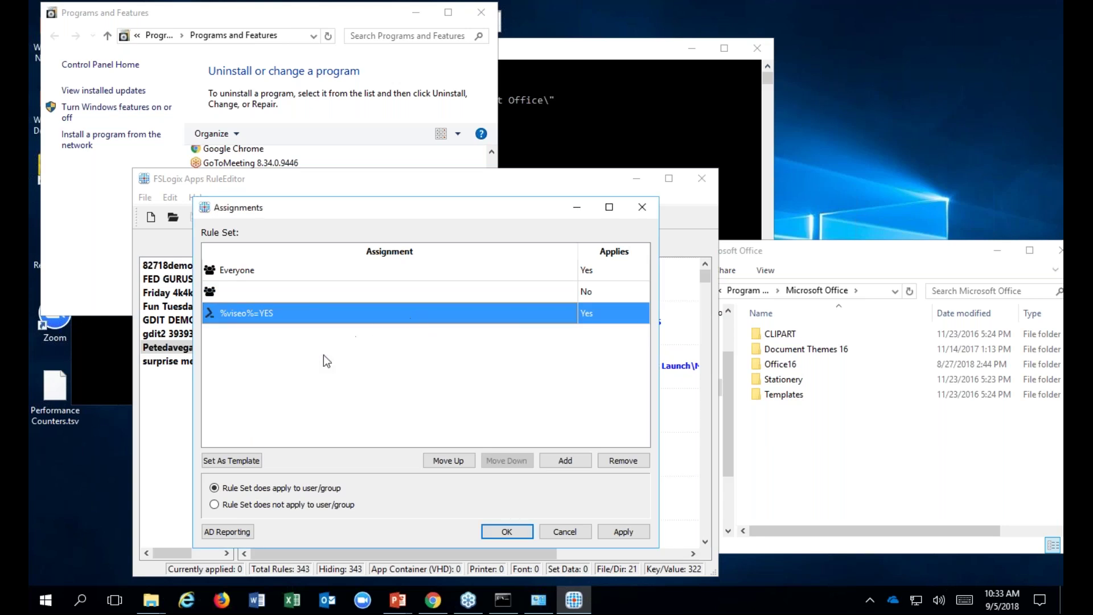
click(215, 505)
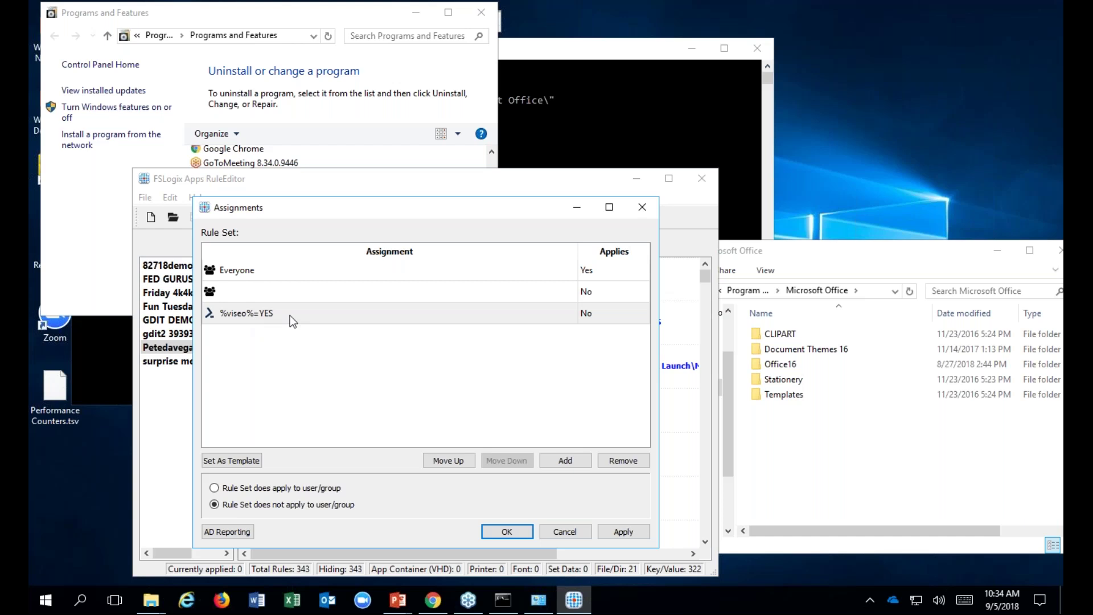
- Remove all assignments from the rule set, then cancel out of the assignments and discard the changes
click(555, 465)
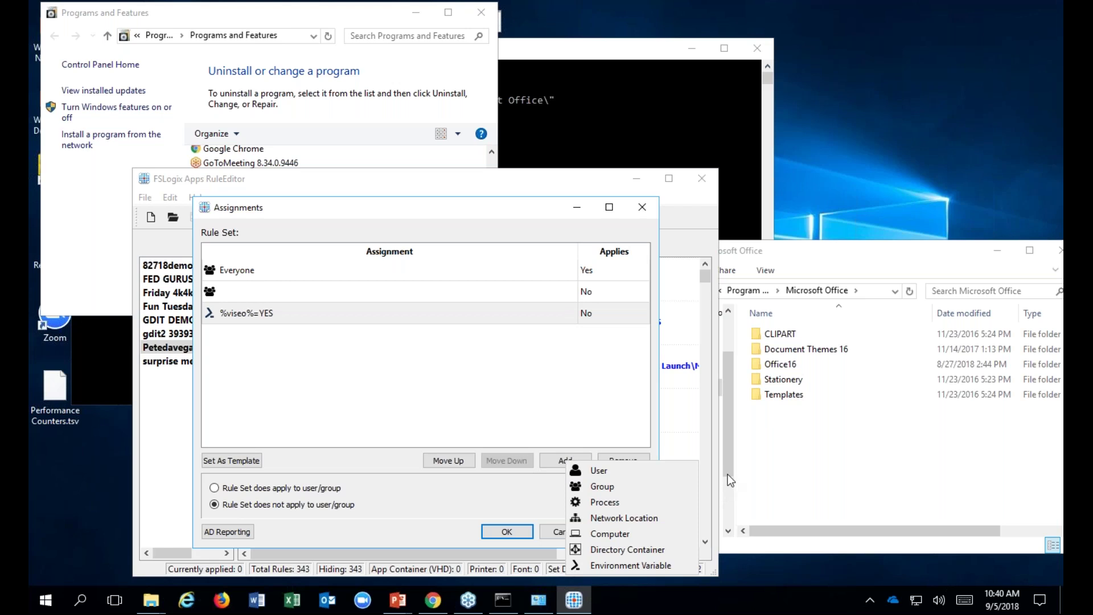
click(642, 211)
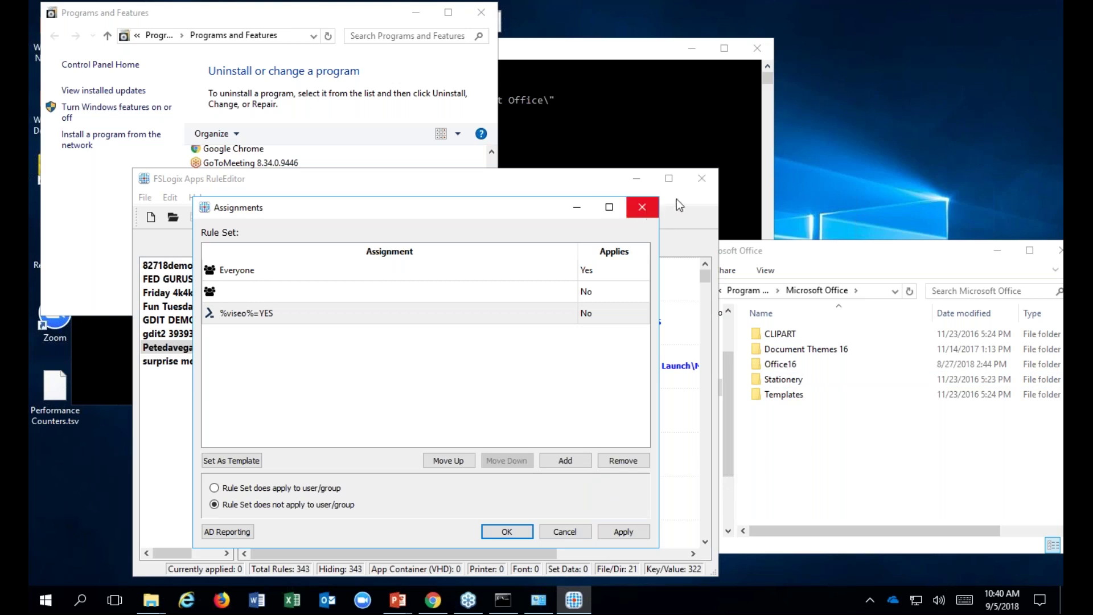
click(702, 179)
click(619, 456)
click(625, 462)
click(625, 461)
click(578, 531)
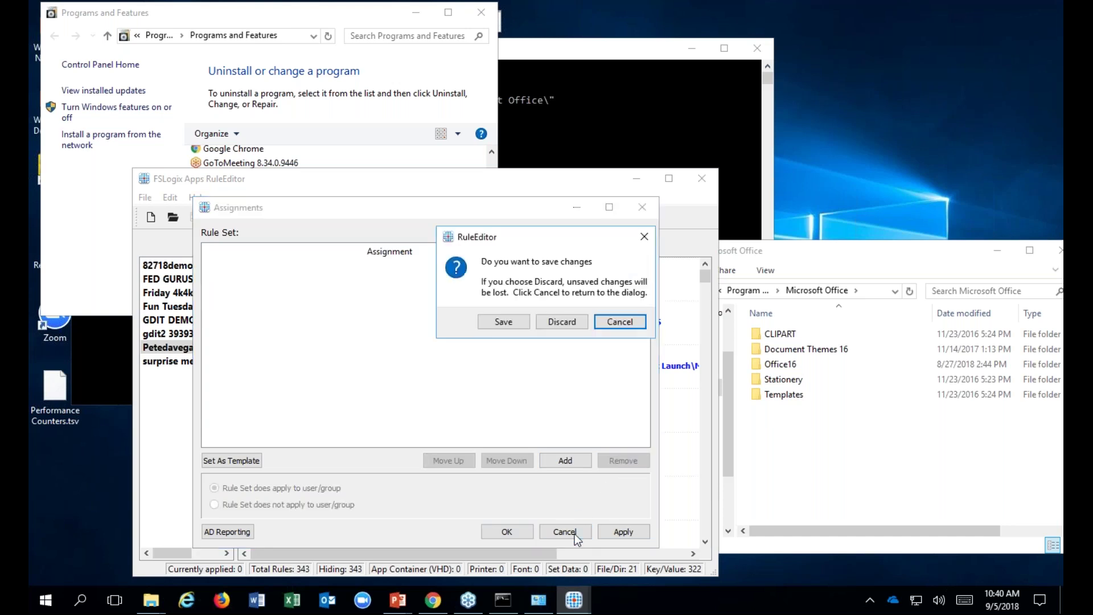
click(569, 323)
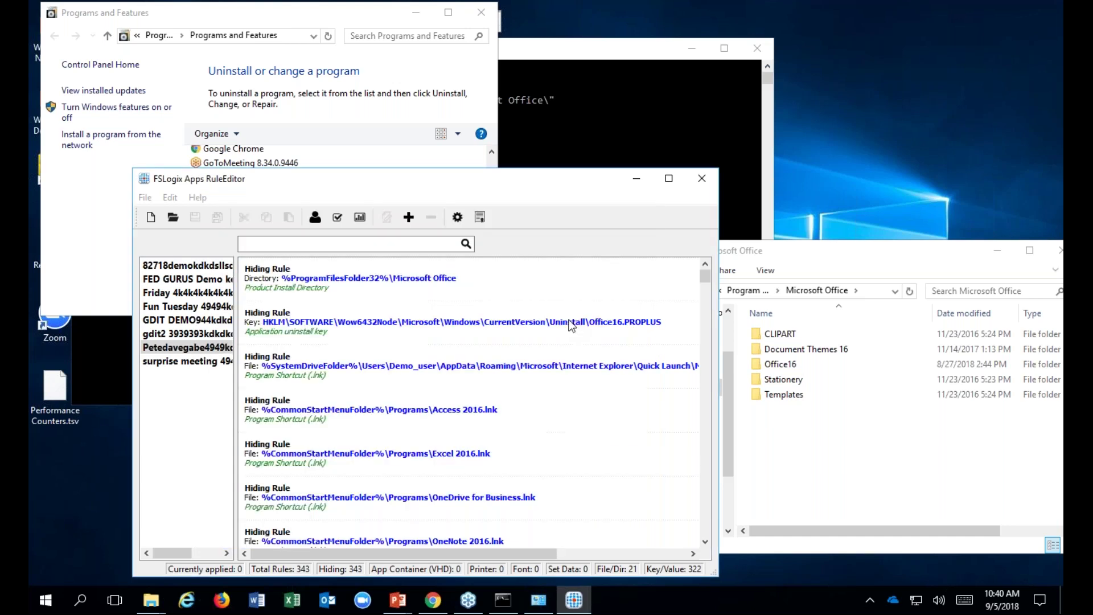
- Close the rule editor, the Microsoft Office folder and the Programs and Features window
click(702, 178)
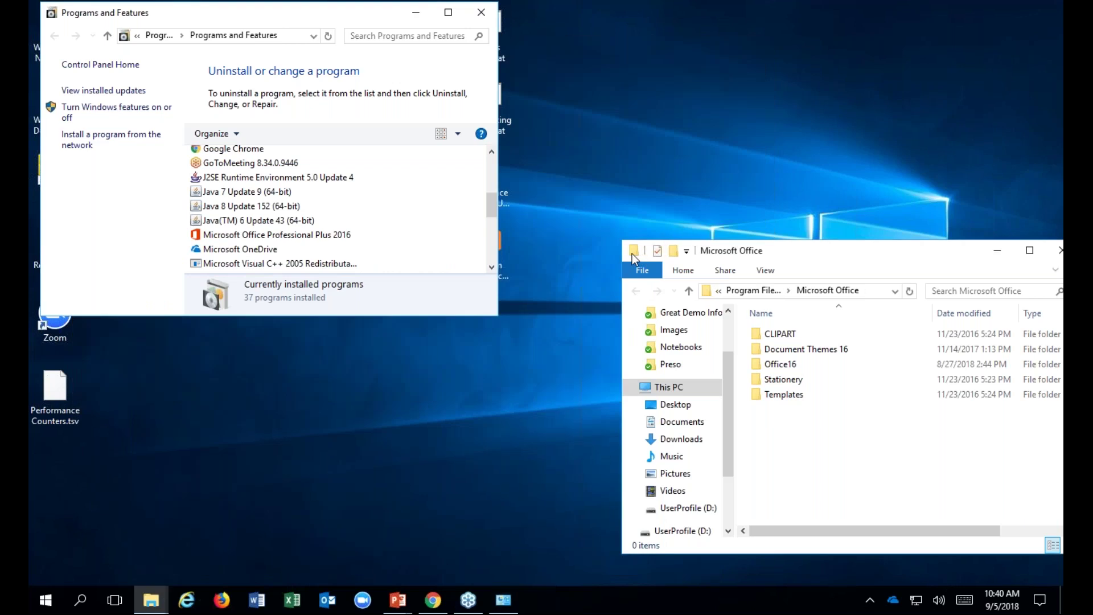
double_click(632, 254)
click(482, 15)
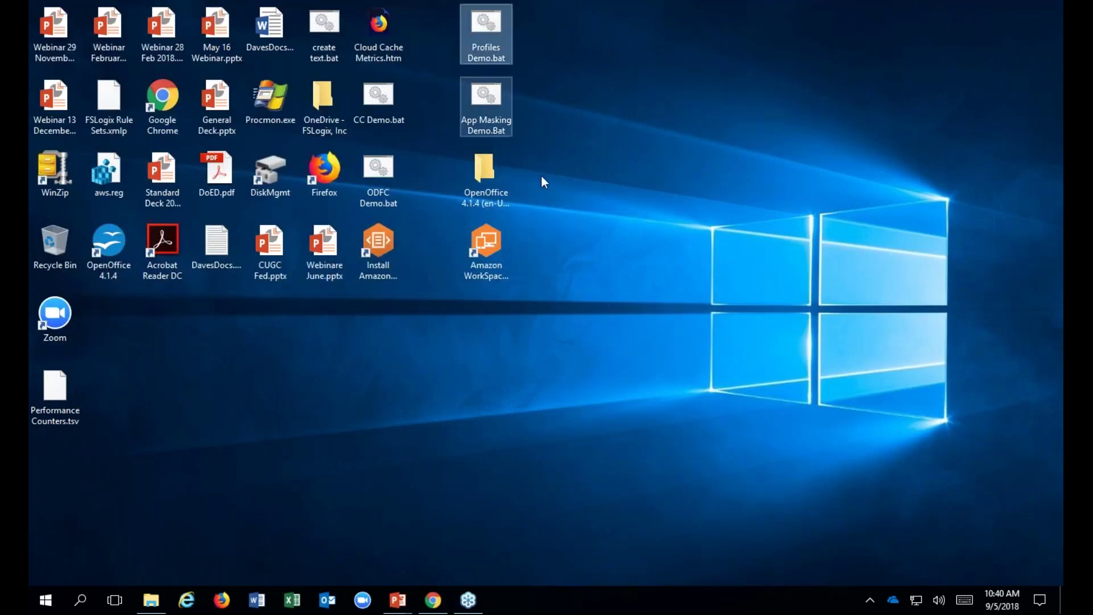
- Switch to PowerPoint and bring up its open presentations
click(398, 600)
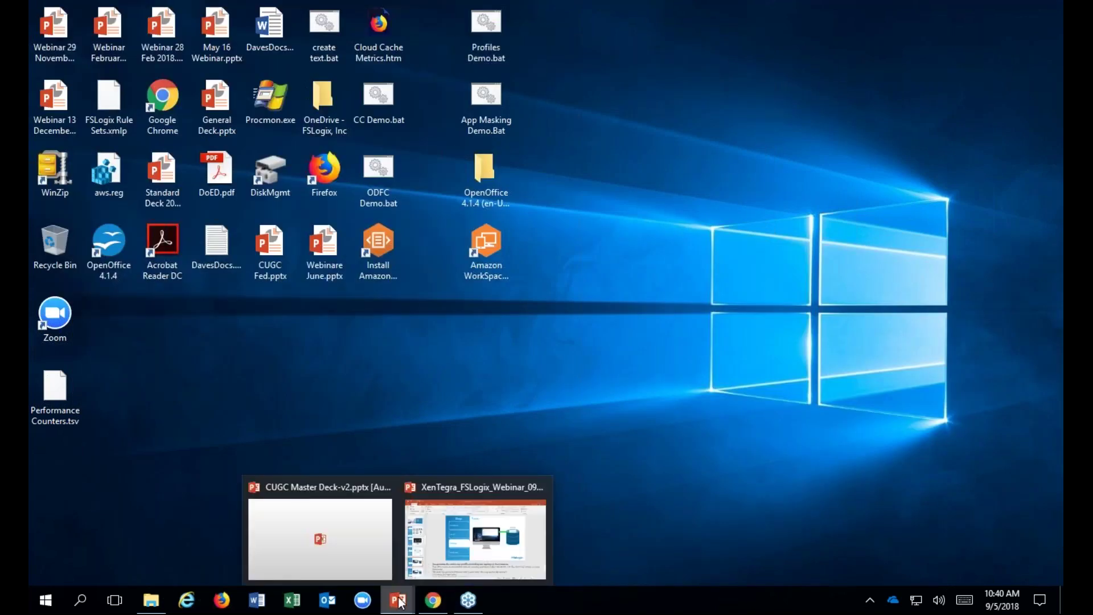